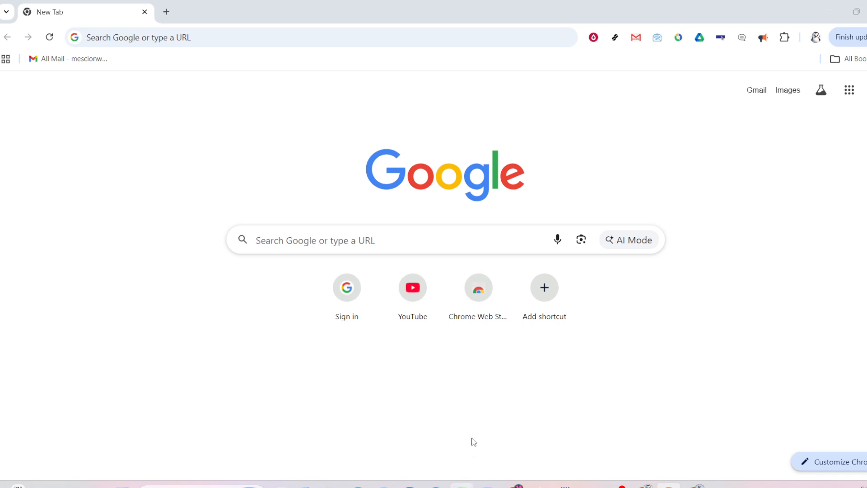
# - Switch to the Book1 workbook in Excel and clear the table selection on Sheet6
pyautogui.moveTo(465, 484)
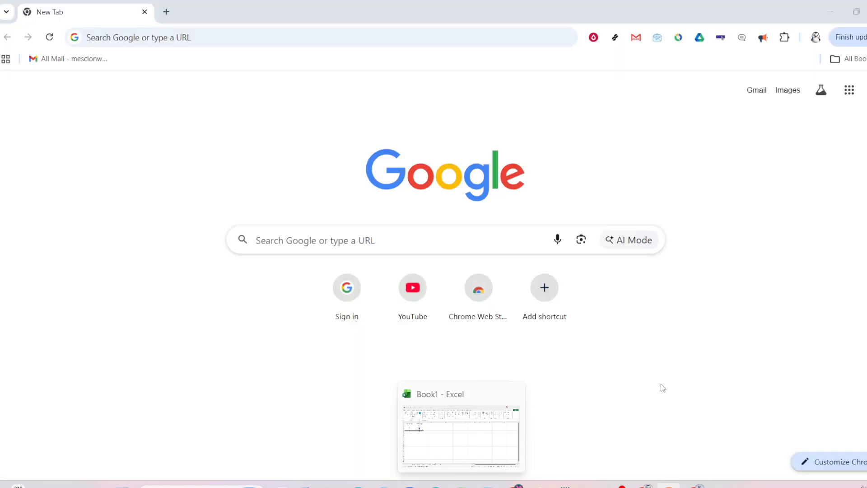
pyautogui.click(463, 485)
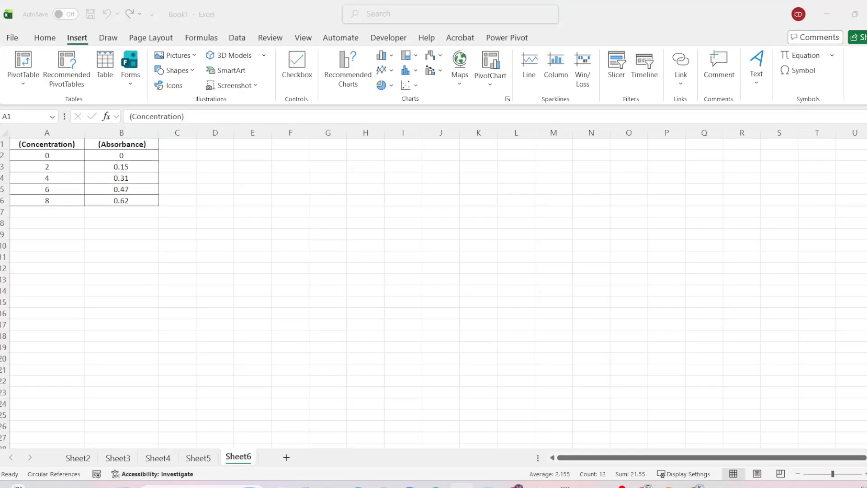
pyautogui.click(90, 266)
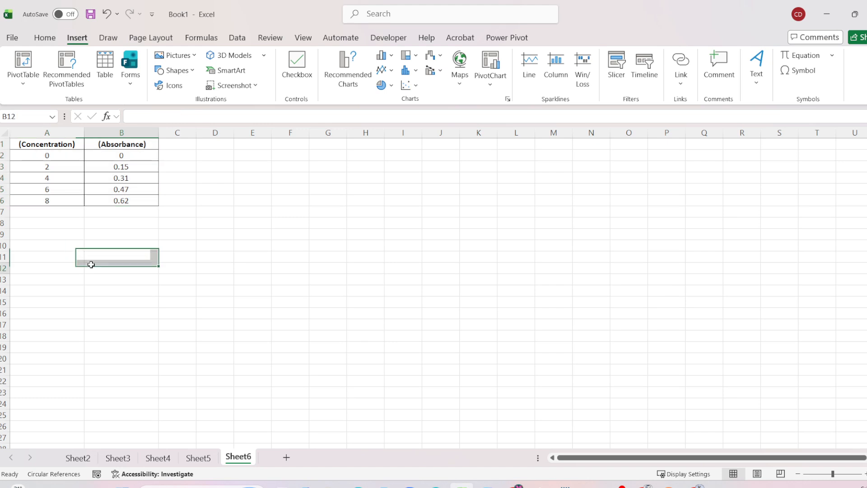
# - Examine the concentration and absorbance headers and their paired values in the table on Sheet6
pyautogui.click(55, 146)
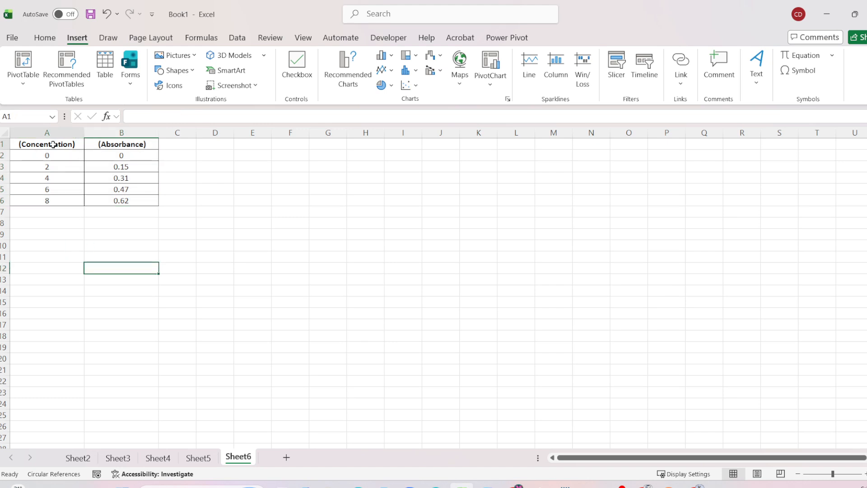
pyautogui.click(97, 144)
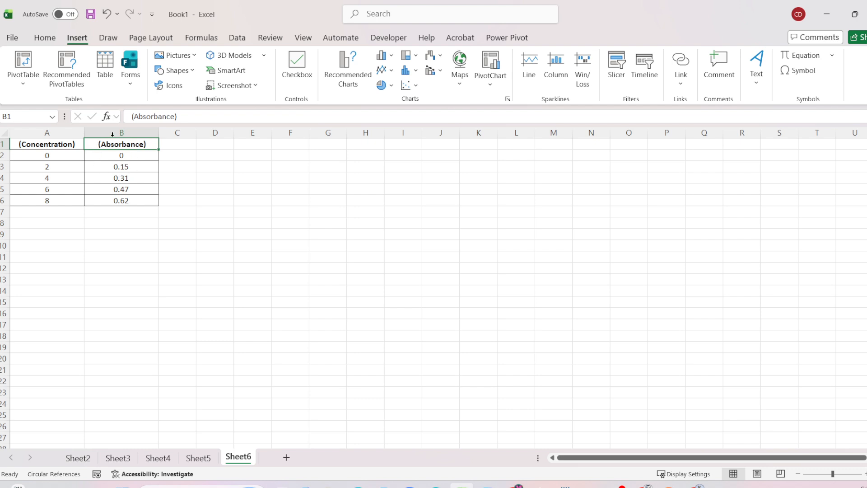
pyautogui.click(45, 212)
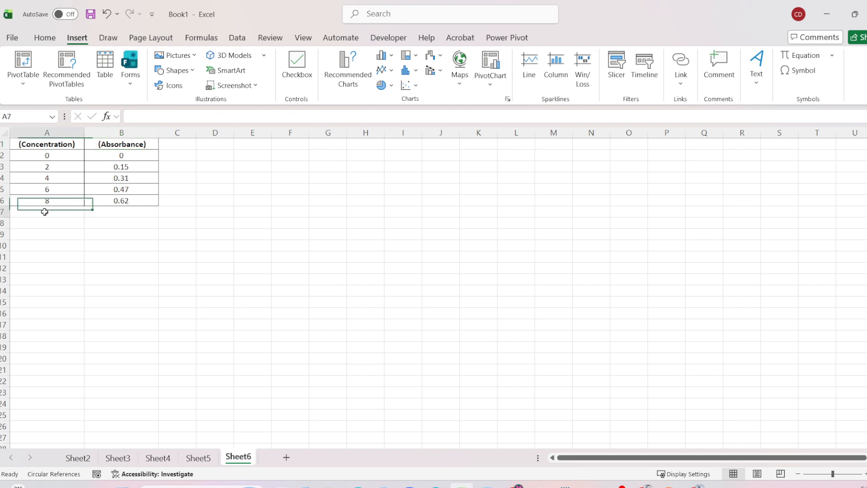
pyautogui.click(42, 154)
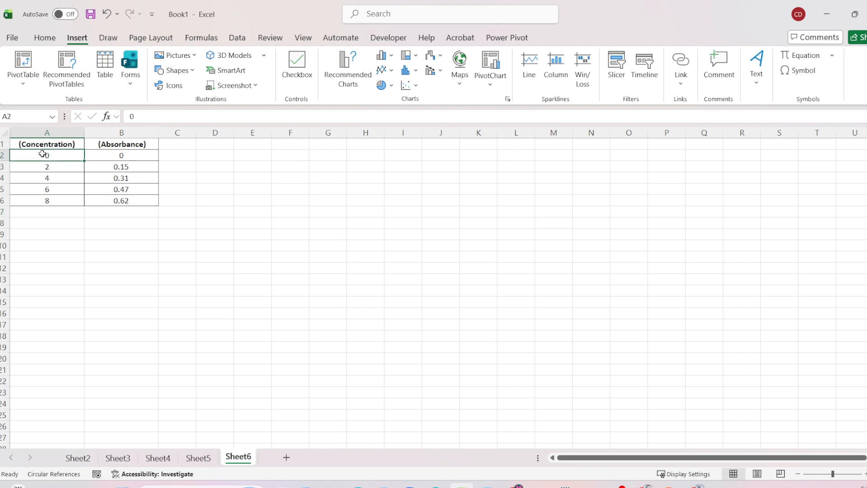
pyautogui.click(147, 154)
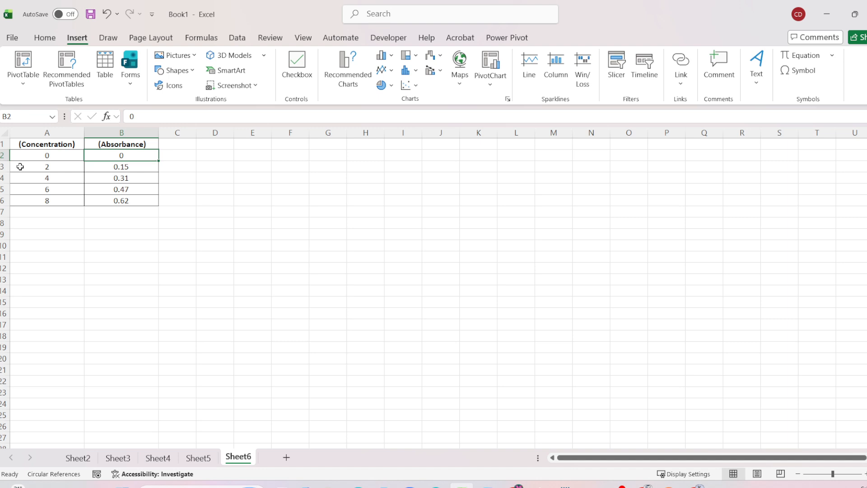
pyautogui.click(60, 169)
pyautogui.click(44, 179)
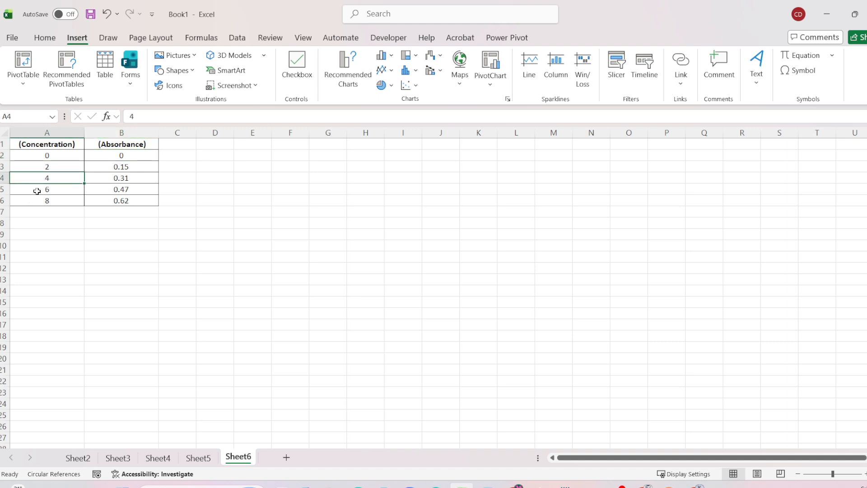
pyautogui.click(38, 191)
pyautogui.click(47, 204)
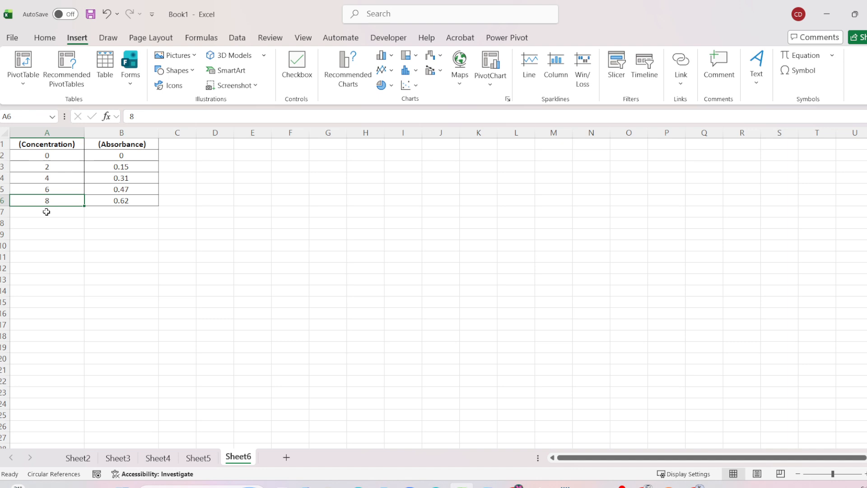
pyautogui.click(48, 260)
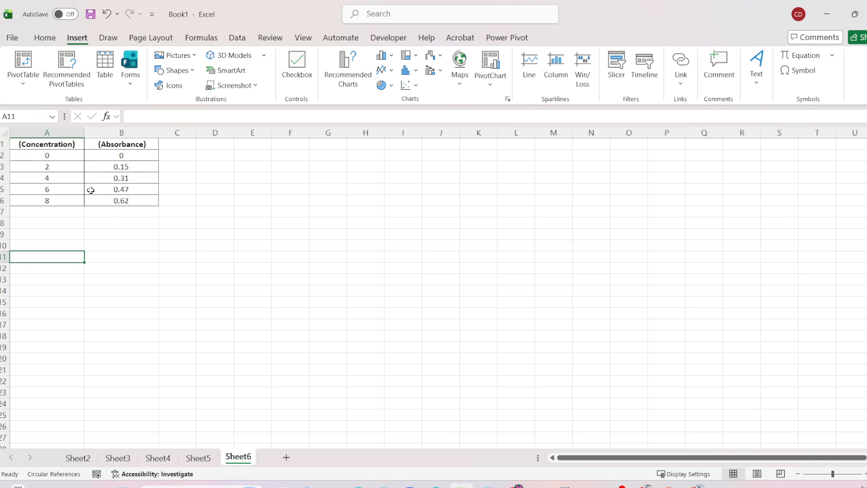
pyautogui.click(117, 144)
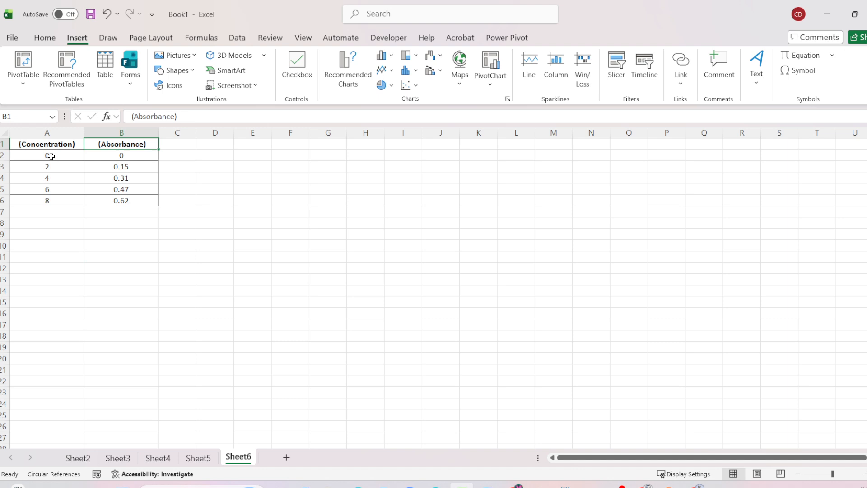
pyautogui.moveTo(51, 156); pyautogui.dragTo(53, 196)
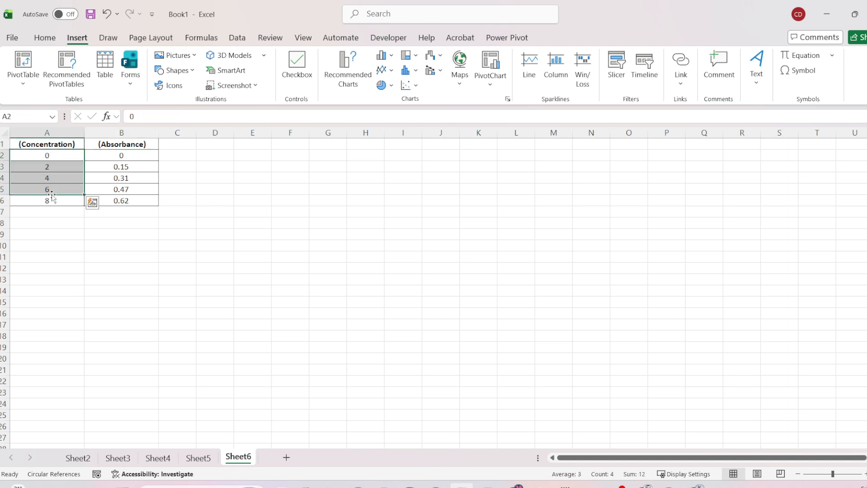
pyautogui.click(56, 231)
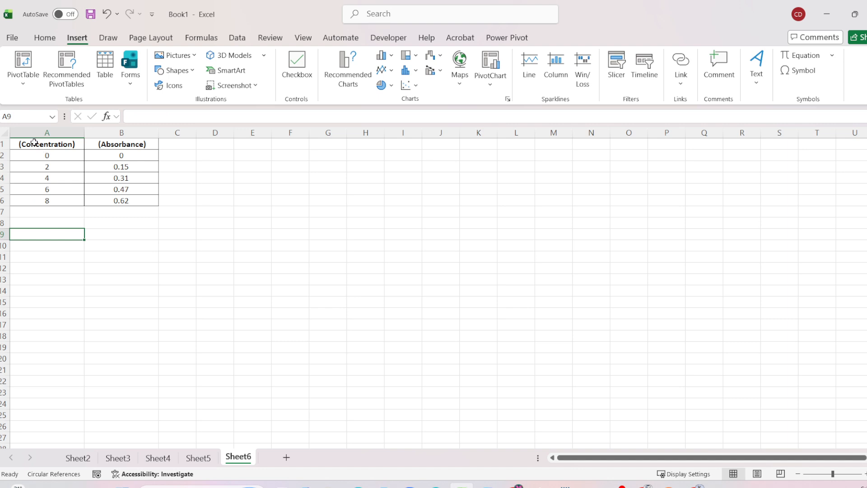
# - Insert a markers-only scatter chart from the data in A1:B6 and place it beside the table near the sheet's top
pyautogui.moveTo(28, 144); pyautogui.dragTo(113, 202)
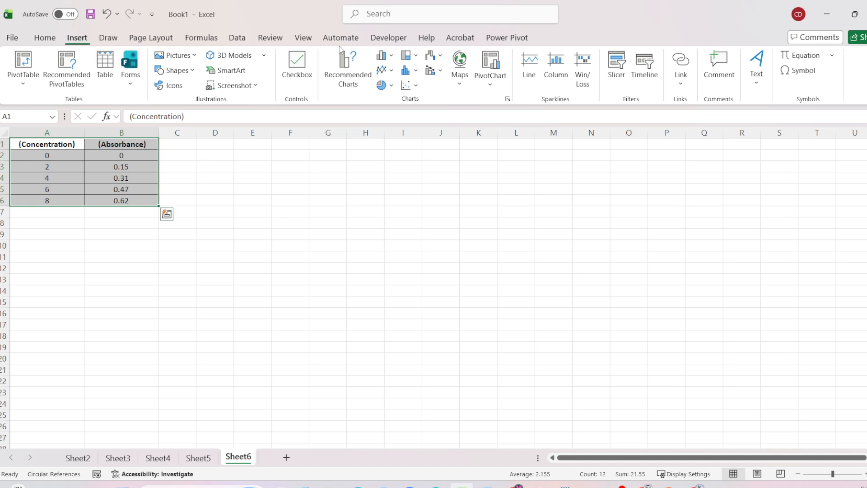
pyautogui.click(416, 87)
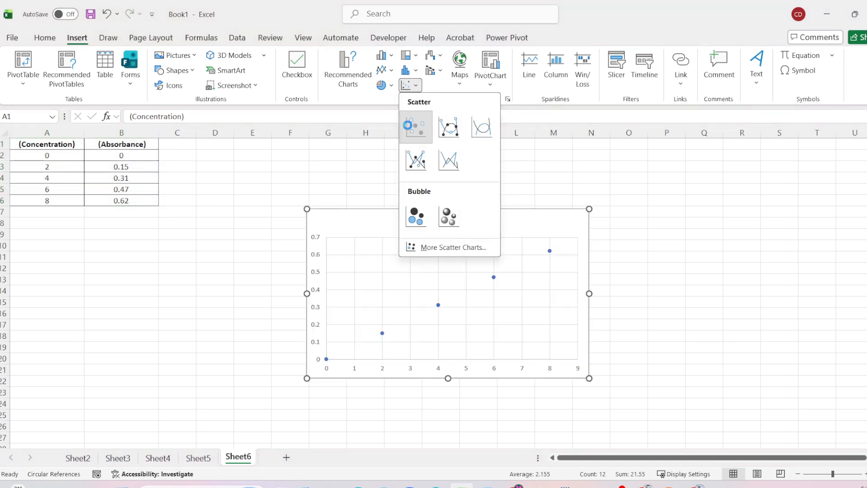
pyautogui.click(410, 129)
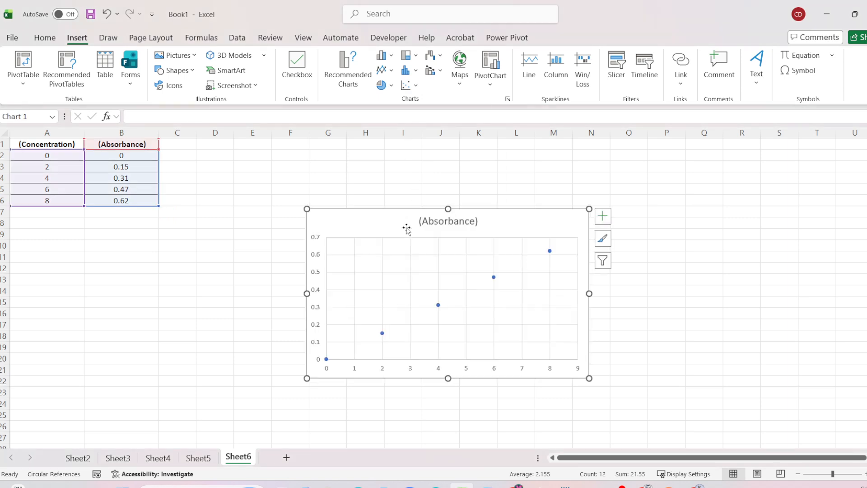
pyautogui.moveTo(381, 222)
pyautogui.mouseDown()
pyautogui.moveTo(356, 178)
pyautogui.moveTo(321, 169)
pyautogui.moveTo(295, 149)
pyautogui.mouseUp()
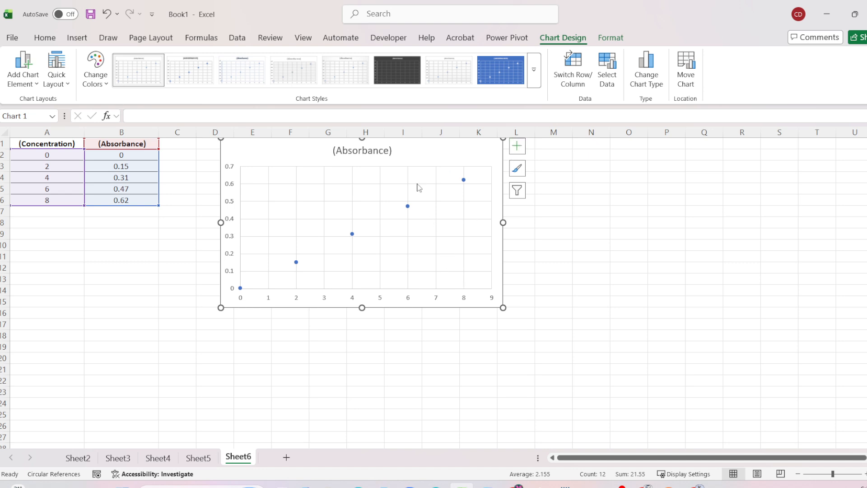
# - Add a linear trendline to the Absorbance data series in the scatter chart
pyautogui.click(464, 180)
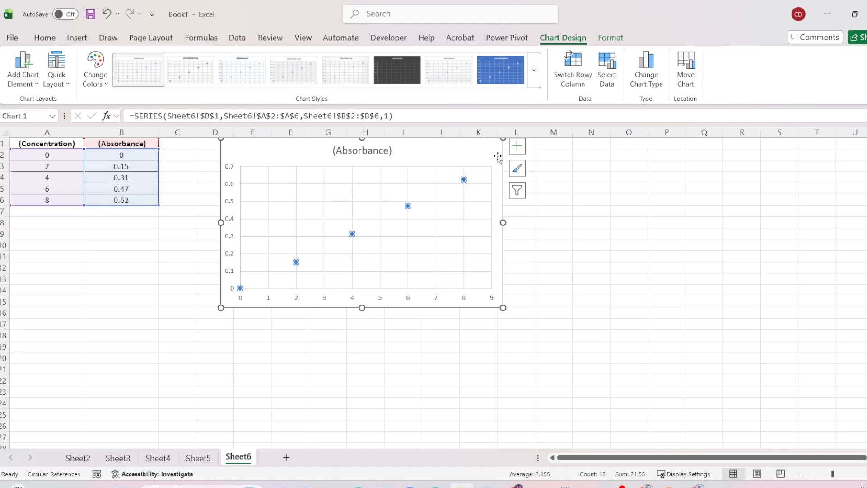
pyautogui.rightClick(461, 179)
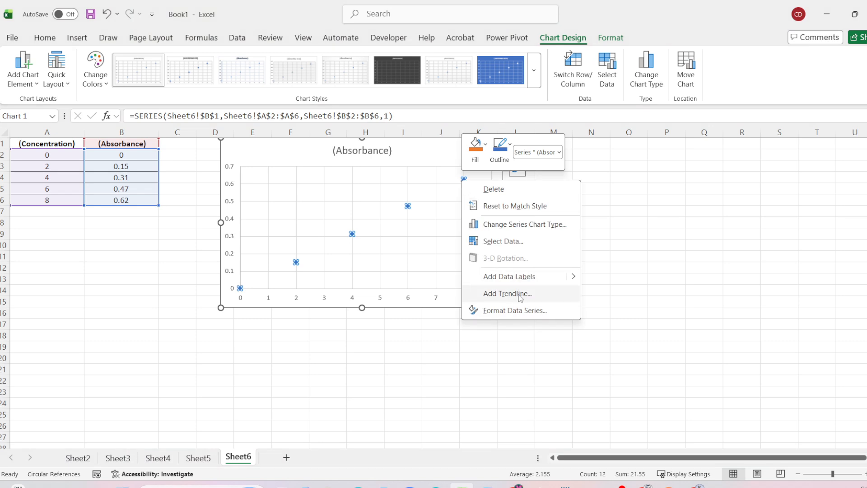
pyautogui.press('Escape')
pyautogui.press('Escape')
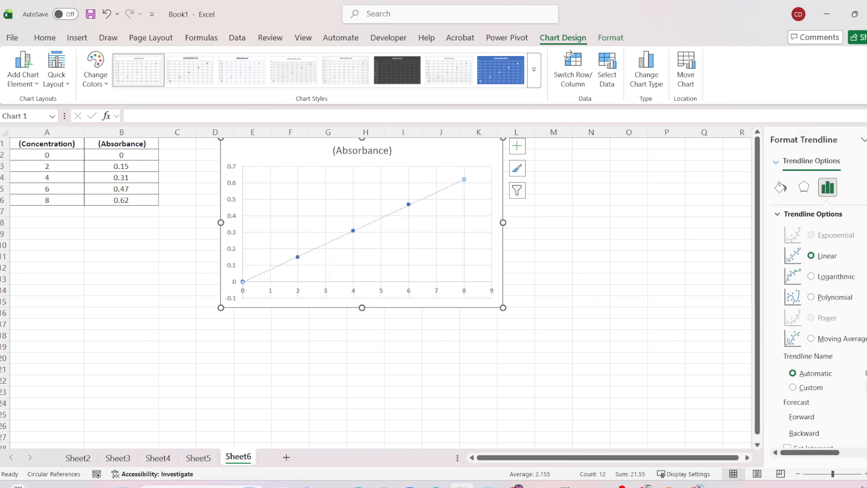
# - Display the trendline's equation and R-squared value on the chart and move their label to the plot area's empty upper-left region
pyautogui.scroll(-2, 825, 328)
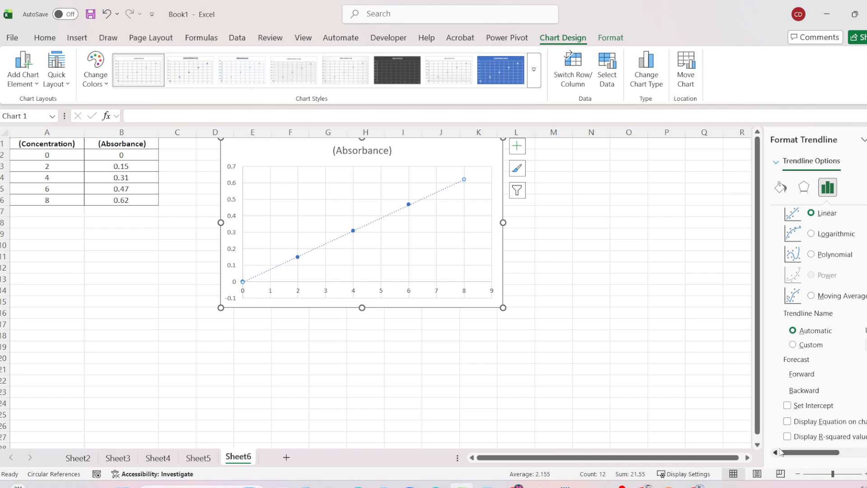
pyautogui.click(787, 436)
pyautogui.click(787, 421)
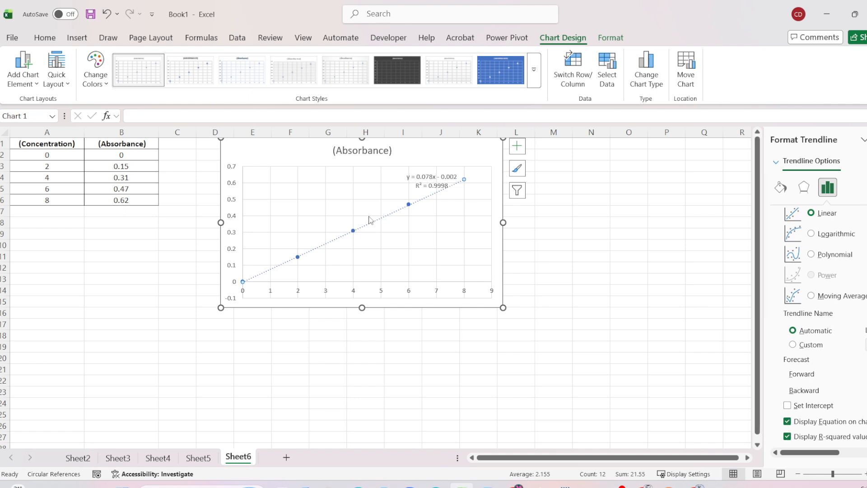
pyautogui.click(429, 180)
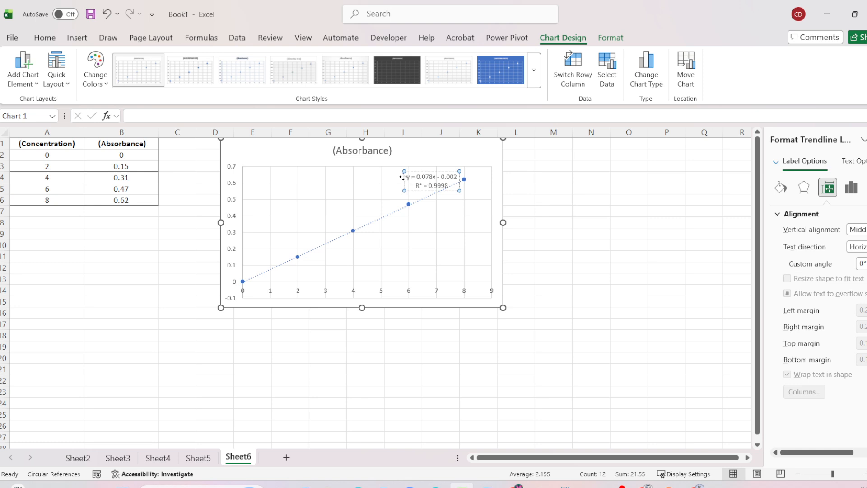
pyautogui.moveTo(403, 177); pyautogui.dragTo(290, 178)
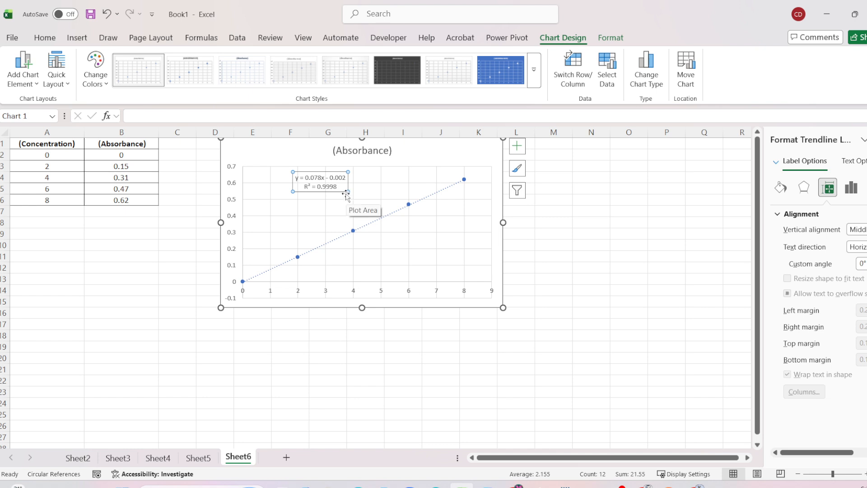
pyautogui.click(65, 271)
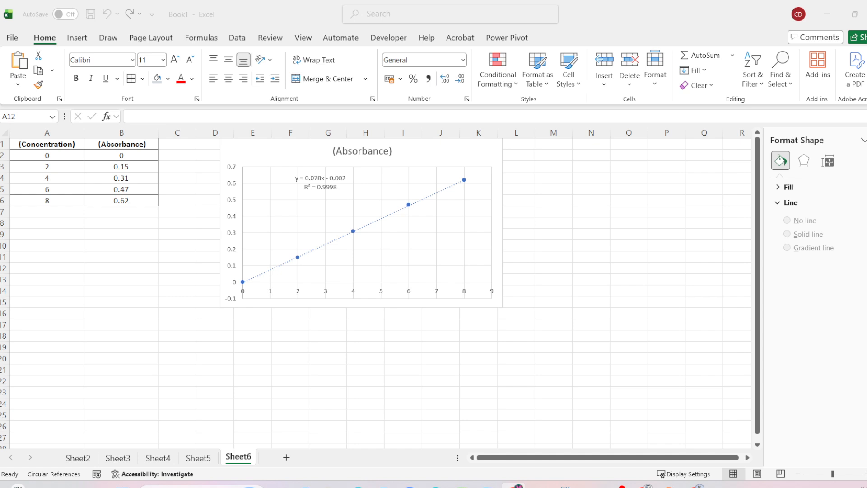
# - Enter the formula =(0.4 - 0.002) / 0.078 in cell B10 and review its terms
pyautogui.click(63, 246)
pyautogui.click(101, 246)
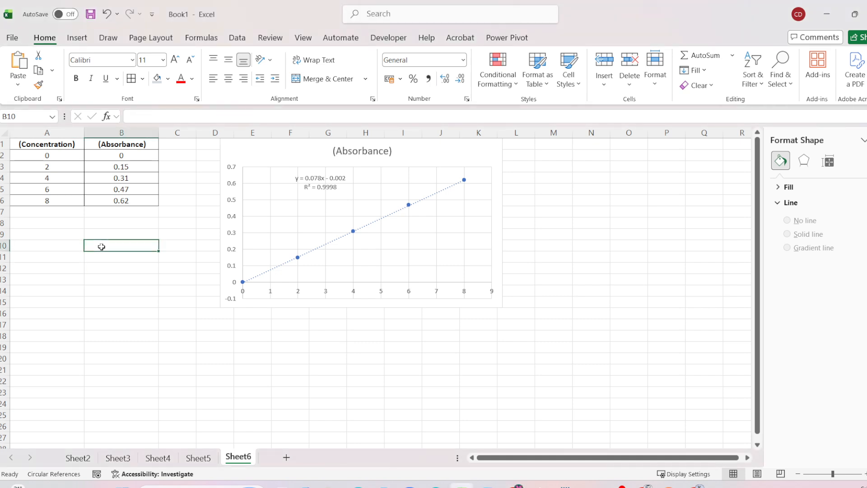
pyautogui.write('=(0.4 - 0.002) / 0.078')
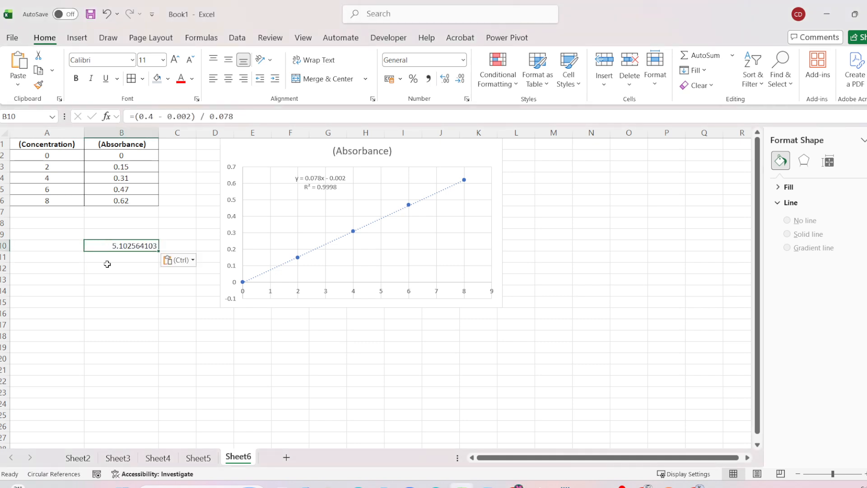
pyautogui.doubleClick(110, 242)
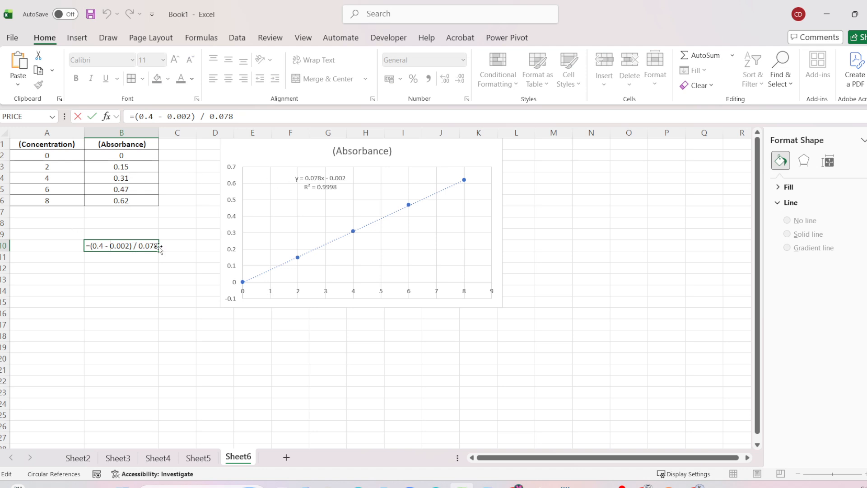
pyautogui.click(136, 245)
pyautogui.press('Return')
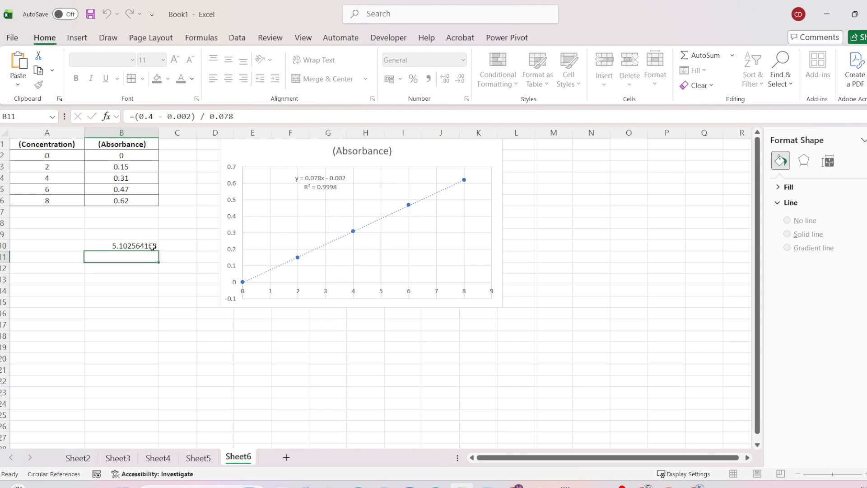